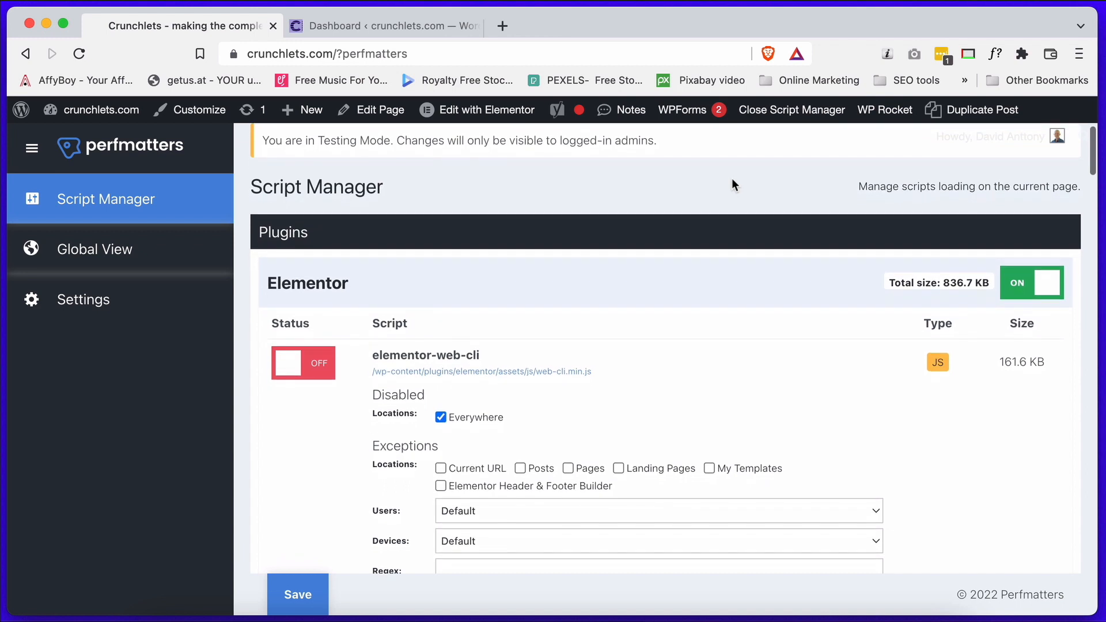
Review the Testing Mode notice and the elementor-web-cli script's disable options and file size in the Script Manager.
{"action": "left_click_drag", "start_coordinate": [691, 141], "coordinate": [263, 141]}
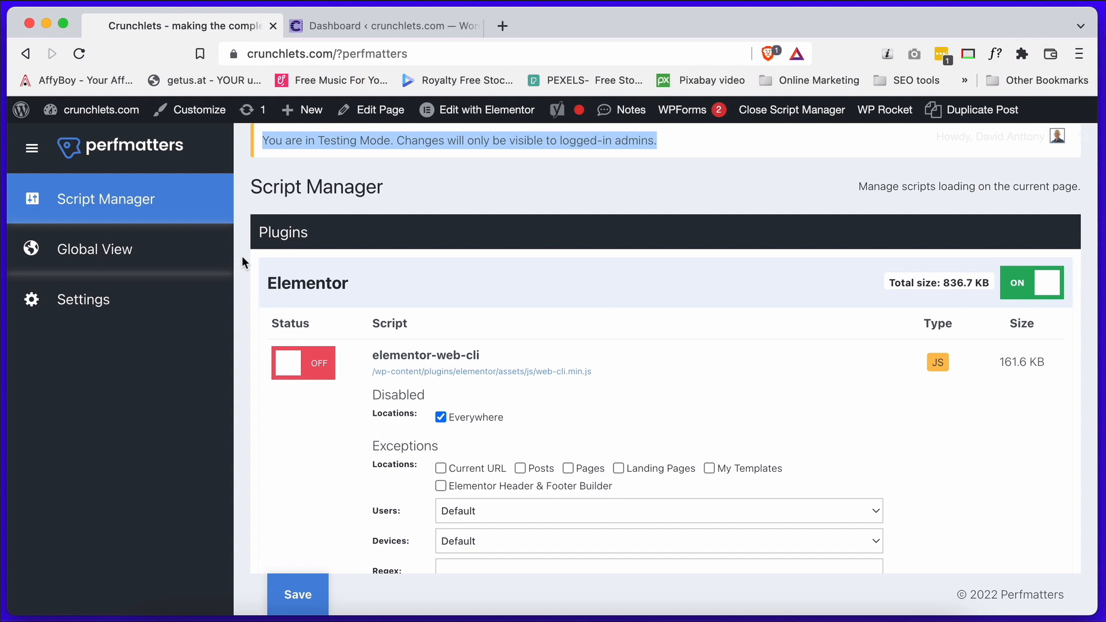
{"action": "scroll", "coordinate": [242, 262], "scroll_direction": "down", "scroll_amount": 1}
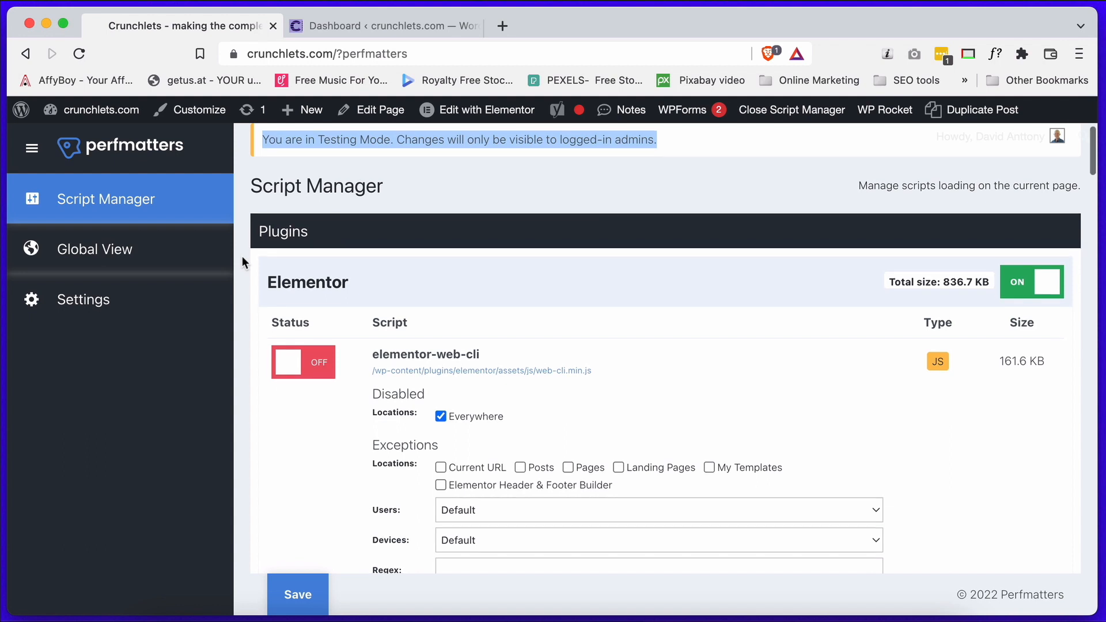
{"action": "scroll", "coordinate": [242, 261], "scroll_direction": "down", "scroll_amount": 3}
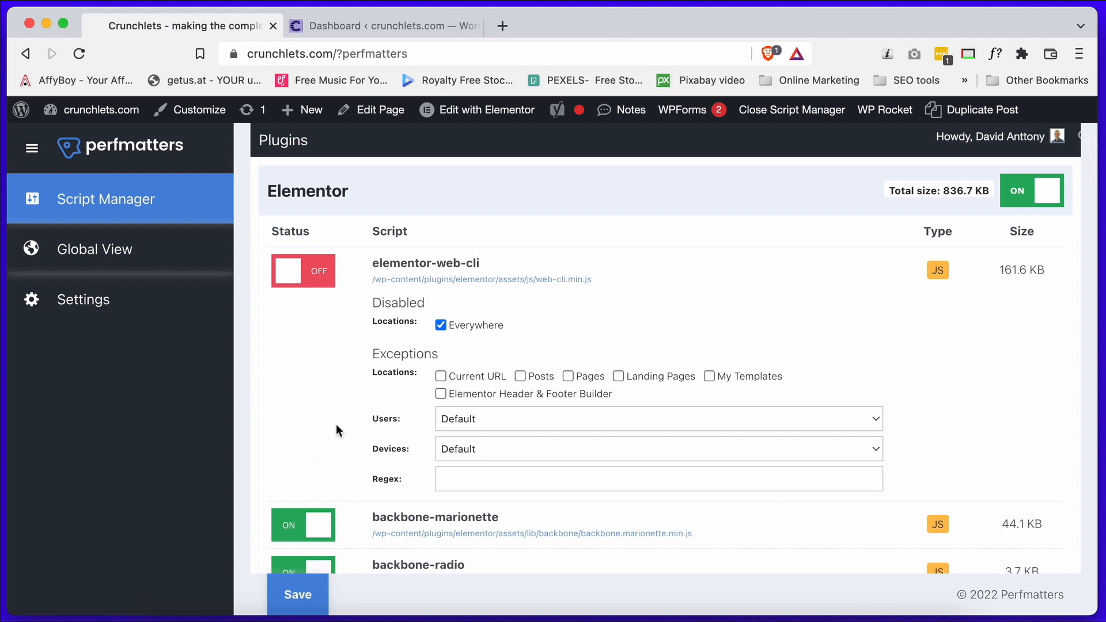
{"action": "scroll", "coordinate": [336, 424], "scroll_direction": "down", "scroll_amount": 2}
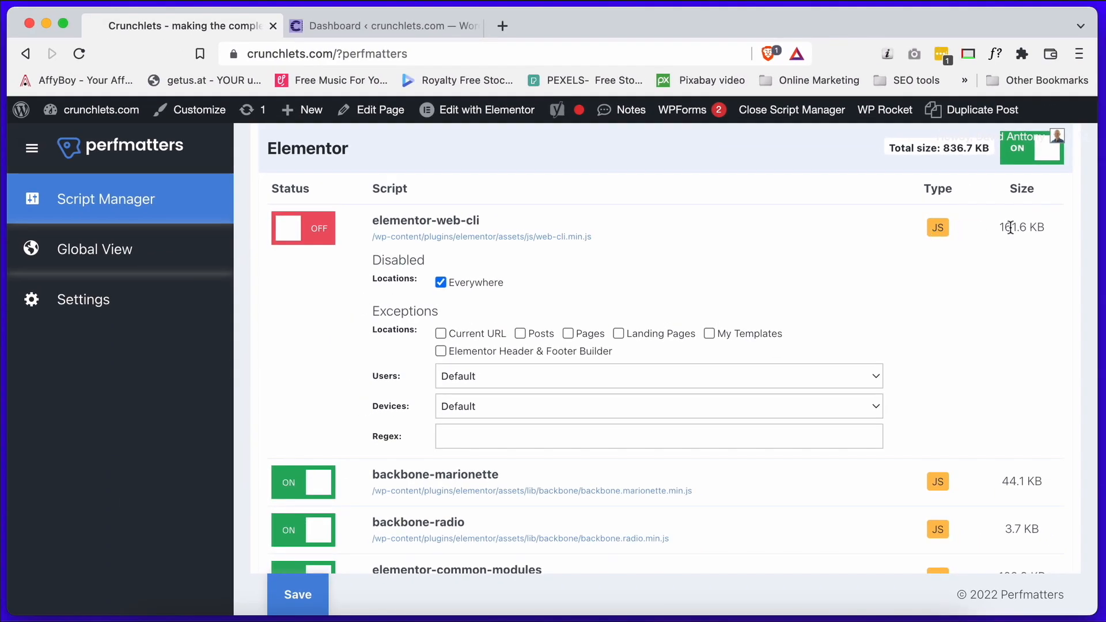
{"action": "double_click", "coordinate": [1010, 227]}
Examine the scripts and file sizes listed for Elementor, Elementor Pro, Smart Post Show, the remaining plugins, the theme and the general files.
{"action": "scroll", "coordinate": [1019, 262], "scroll_direction": "down", "scroll_amount": 5}
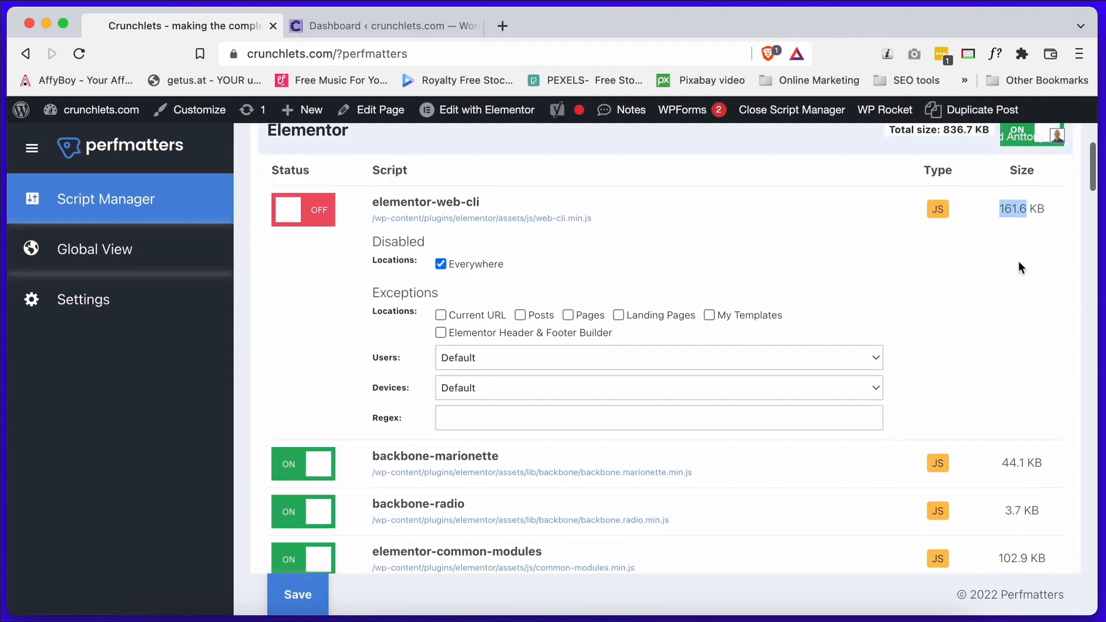
{"action": "scroll", "coordinate": [1018, 262], "scroll_direction": "down", "scroll_amount": 8}
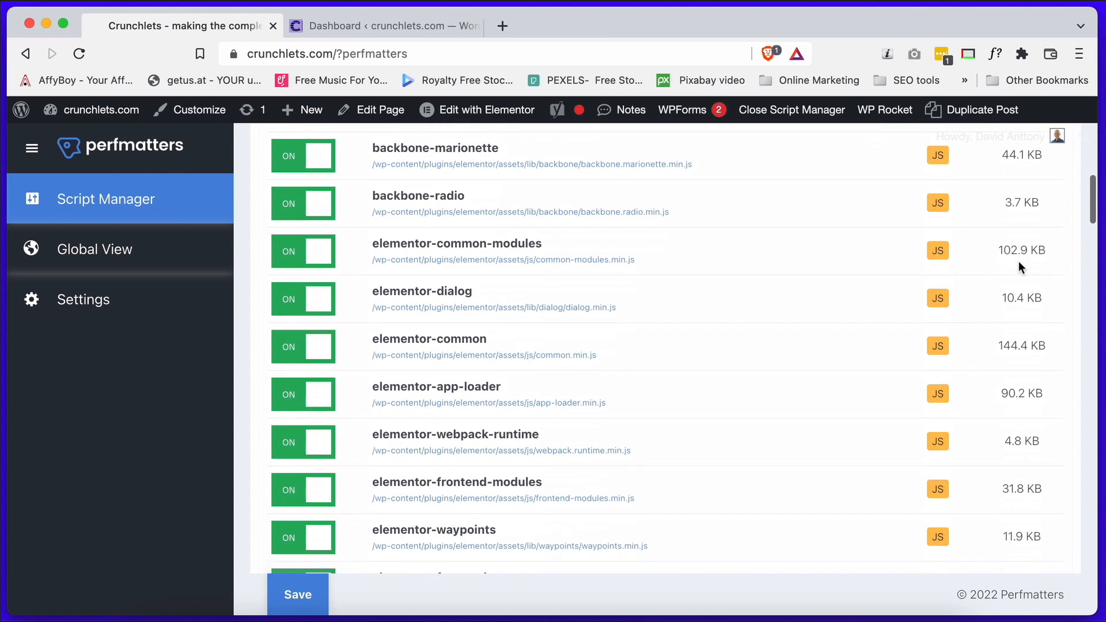
{"action": "scroll", "coordinate": [1018, 264], "scroll_direction": "down", "scroll_amount": 10}
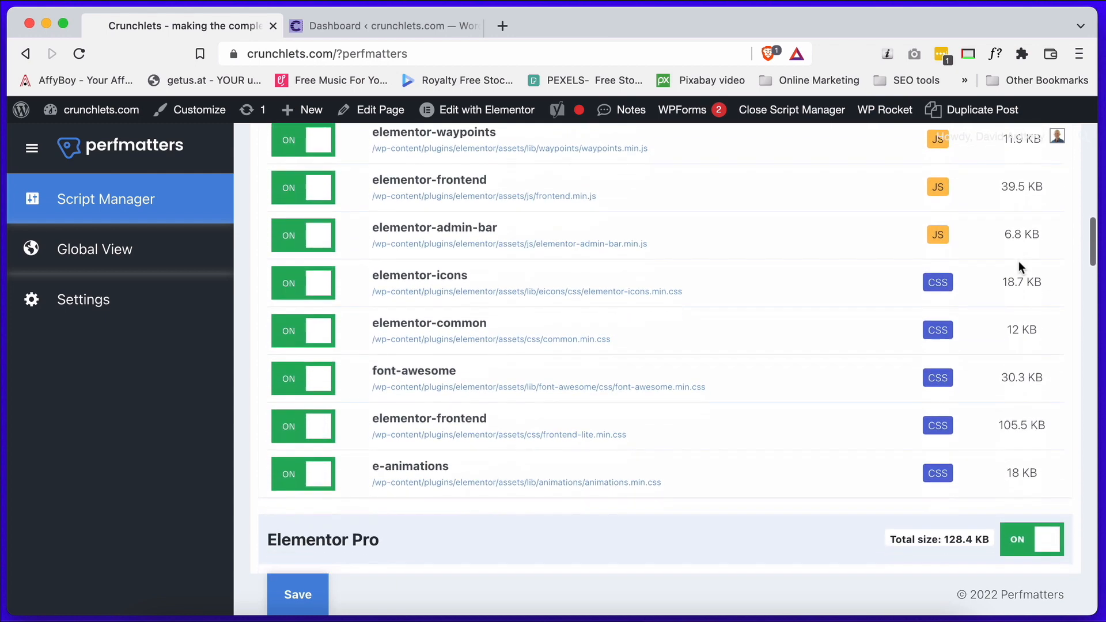
{"action": "scroll", "coordinate": [1018, 262], "scroll_direction": "down", "scroll_amount": 11}
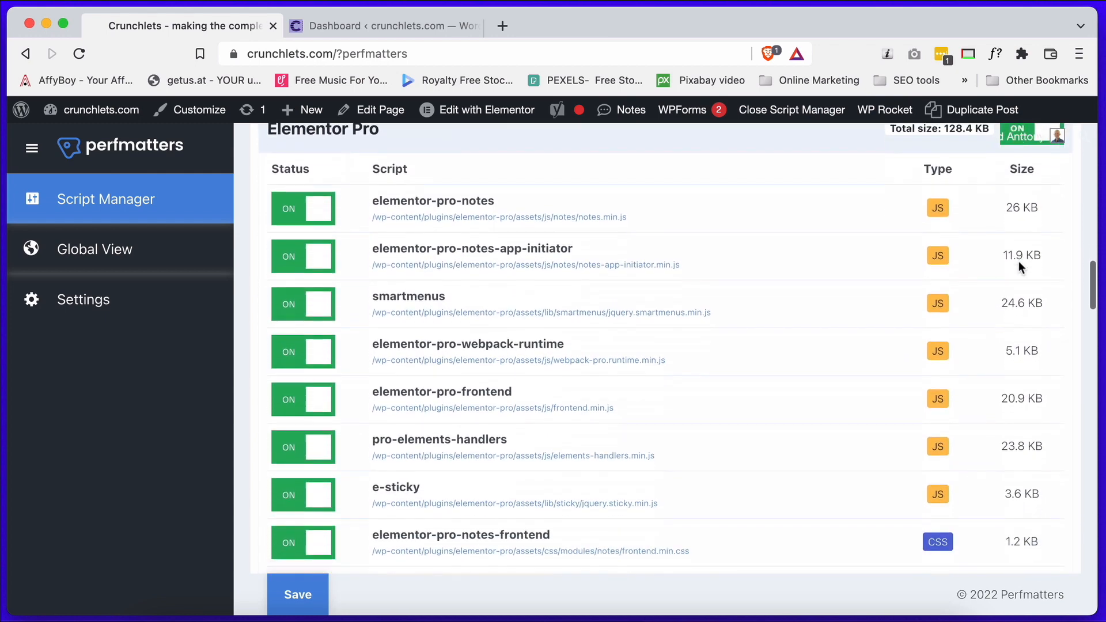
{"action": "scroll", "coordinate": [1019, 261], "scroll_direction": "down", "scroll_amount": 2}
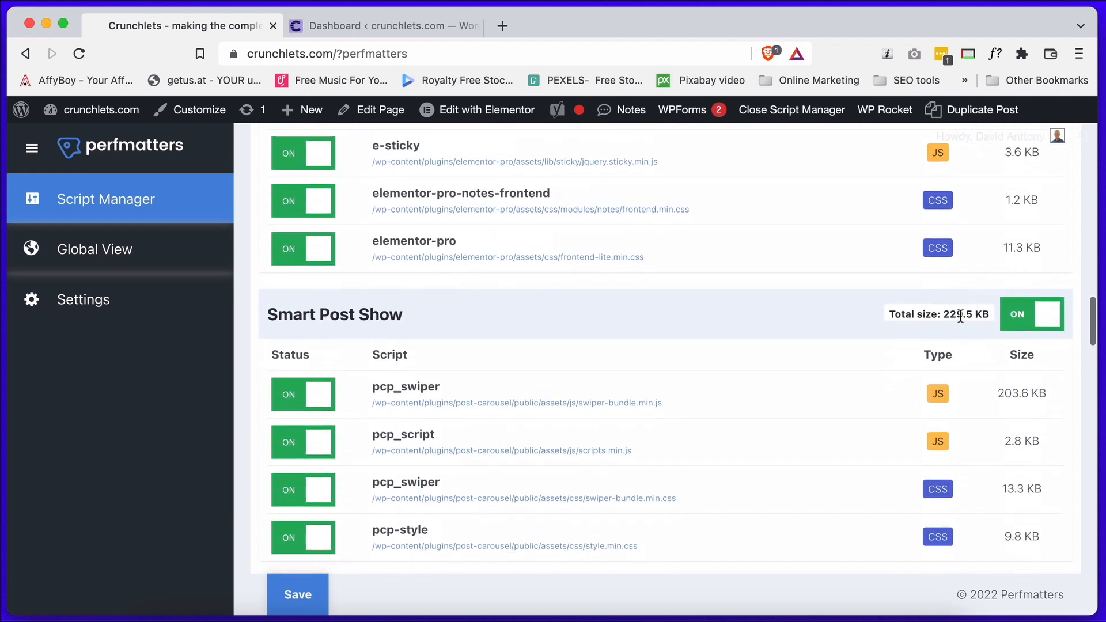
{"action": "scroll", "coordinate": [760, 329], "scroll_direction": "down", "scroll_amount": 2}
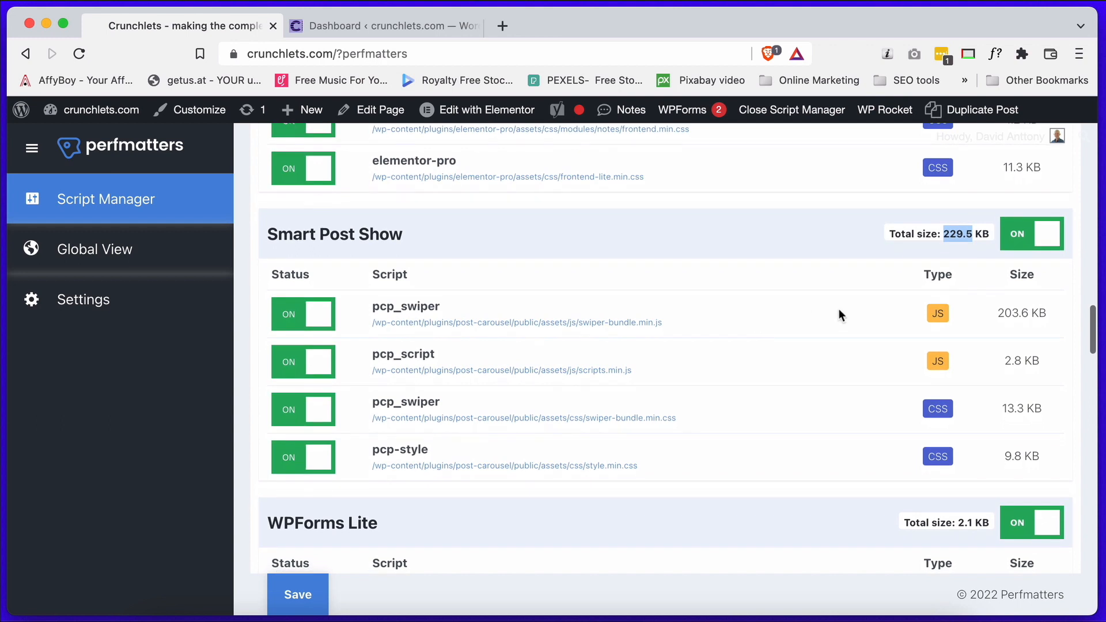
{"action": "left_click_drag", "start_coordinate": [1000, 313], "coordinate": [1037, 456]}
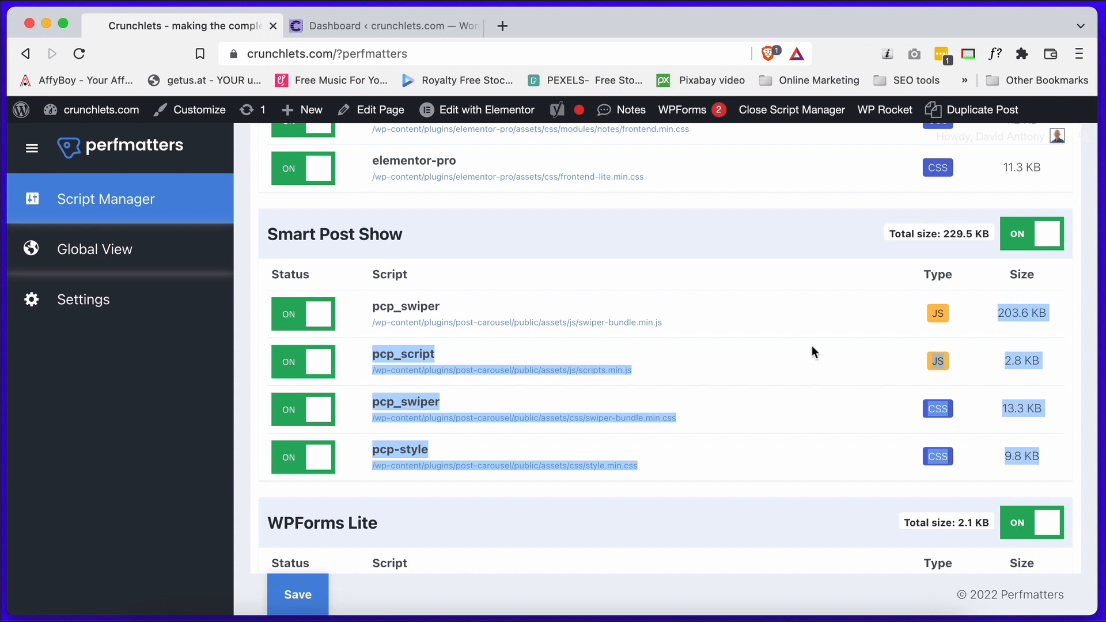
{"action": "scroll", "coordinate": [812, 349], "scroll_direction": "down", "scroll_amount": 5}
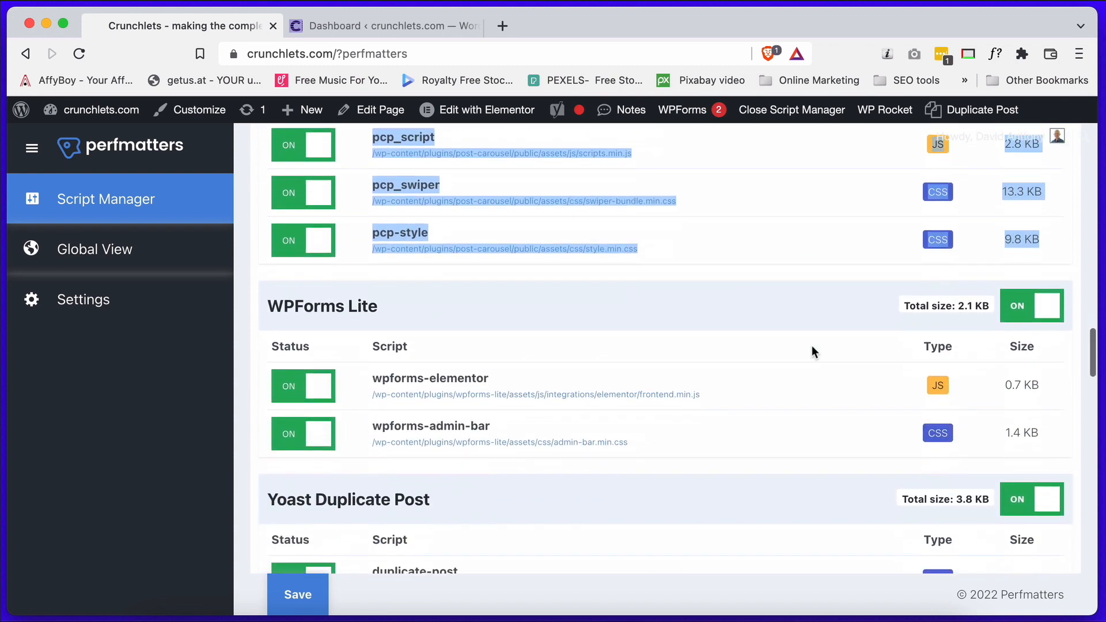
{"action": "scroll", "coordinate": [812, 348], "scroll_direction": "down", "scroll_amount": 18}
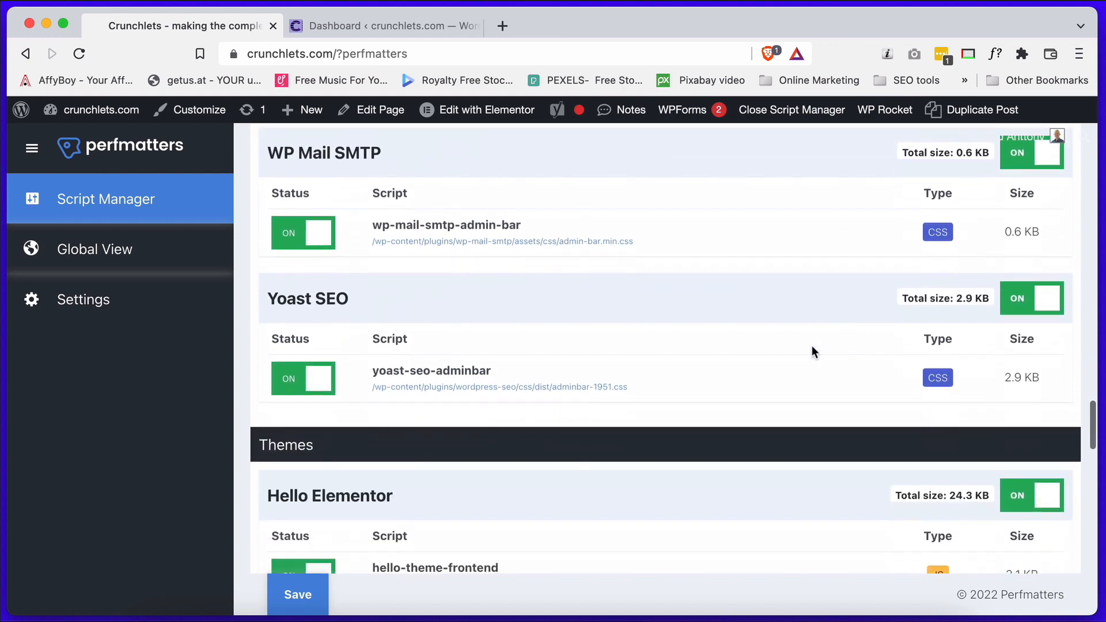
{"action": "scroll", "coordinate": [812, 347], "scroll_direction": "down", "scroll_amount": 15}
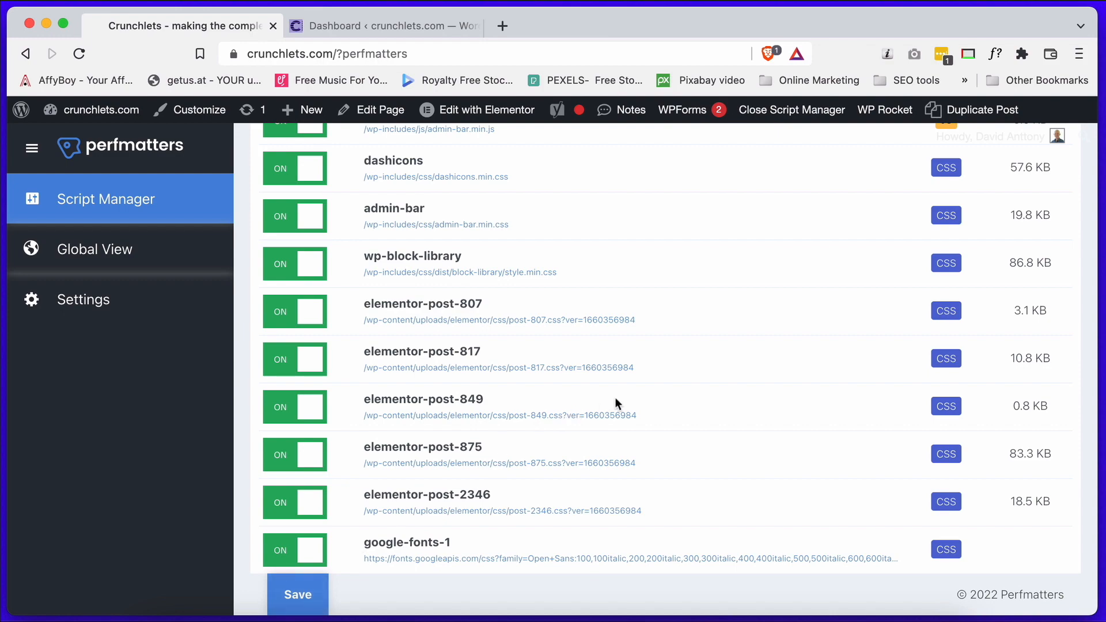
Check the disabled elementor-web-cli script in the Script Manager and in the Global View.
{"action": "scroll", "coordinate": [615, 403], "scroll_direction": "up", "scroll_amount": 20}
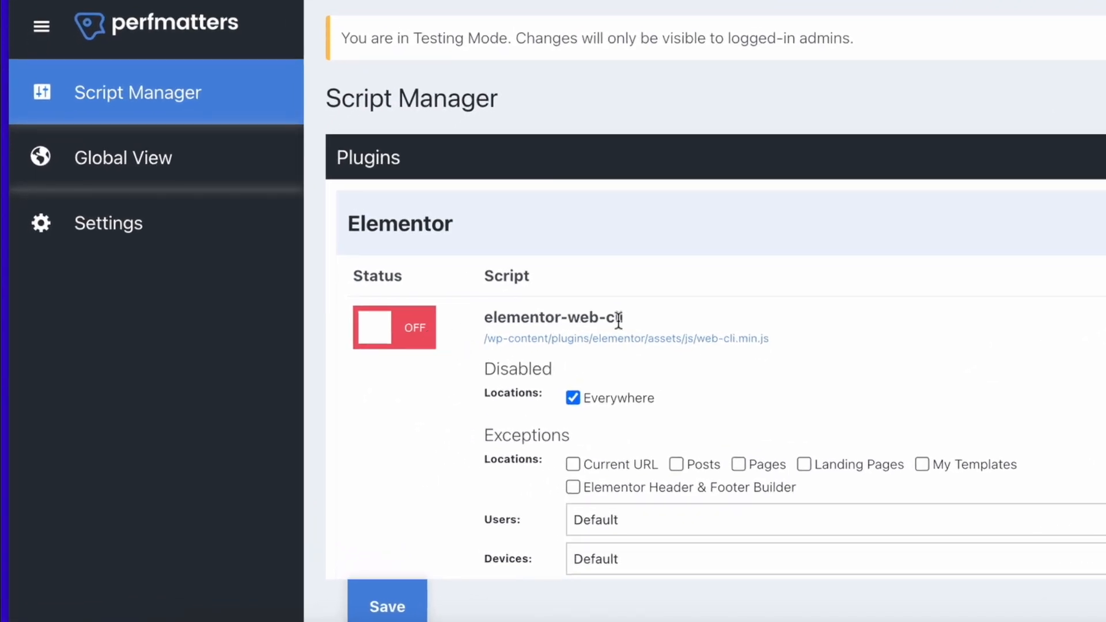
{"action": "left_click_drag", "start_coordinate": [623, 319], "coordinate": [502, 323]}
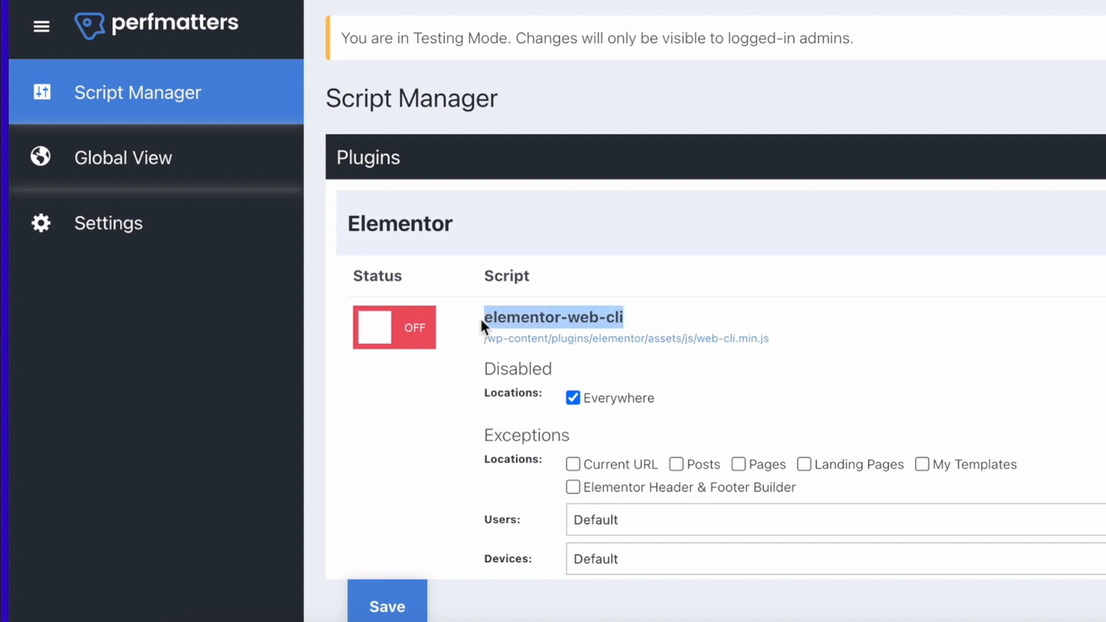
{"action": "left_click", "coordinate": [163, 168]}
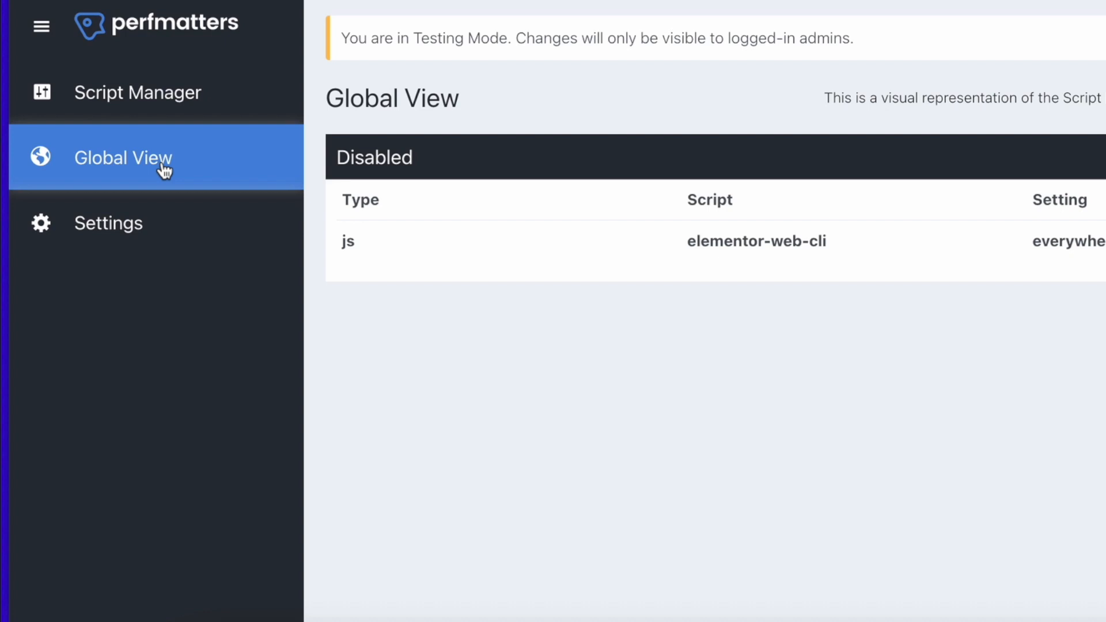
{"action": "left_click_drag", "start_coordinate": [690, 242], "coordinate": [837, 243]}
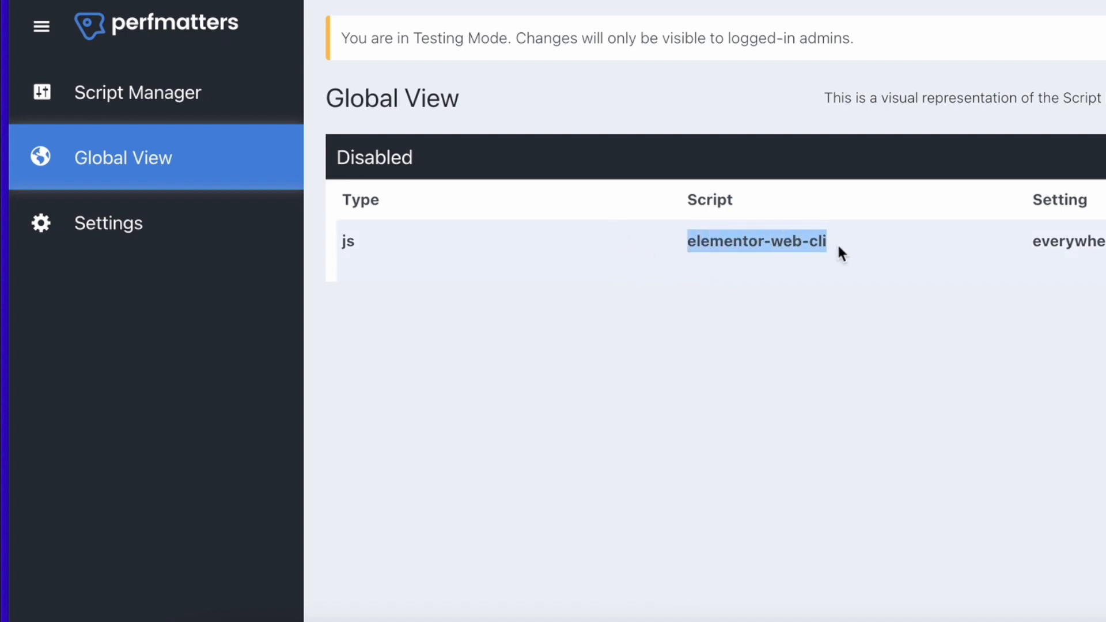
Open the Script Manager settings and switch Testing Mode off and on again.
{"action": "left_click", "coordinate": [148, 224]}
{"action": "left_click", "coordinate": [118, 230]}
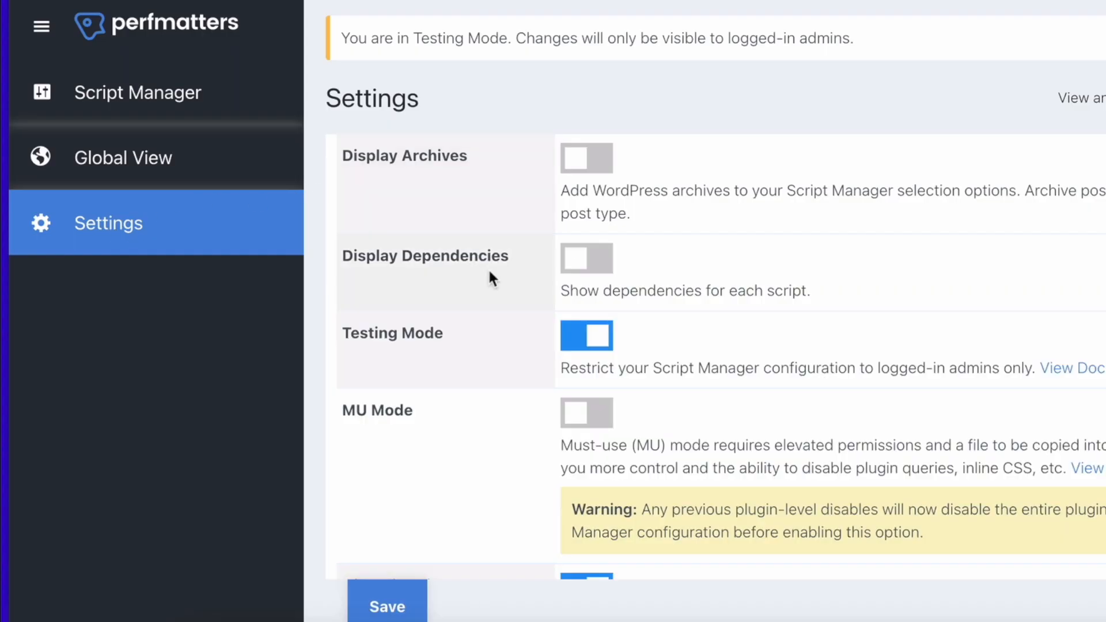
{"action": "left_click", "coordinate": [581, 340]}
{"action": "left_click", "coordinate": [581, 345]}
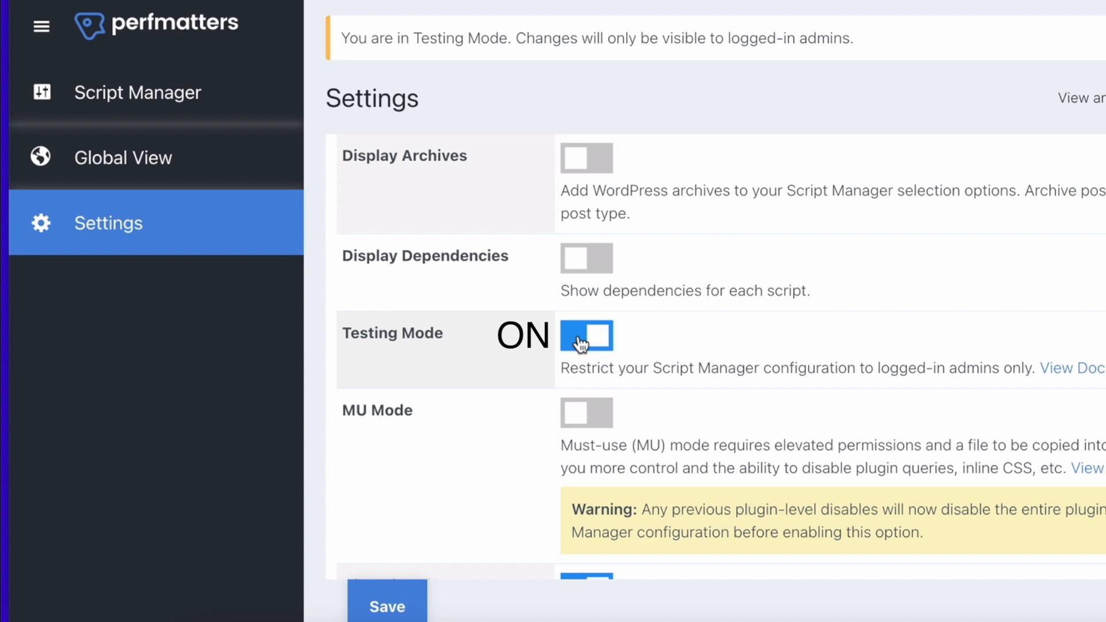
{"action": "left_click", "coordinate": [580, 345]}
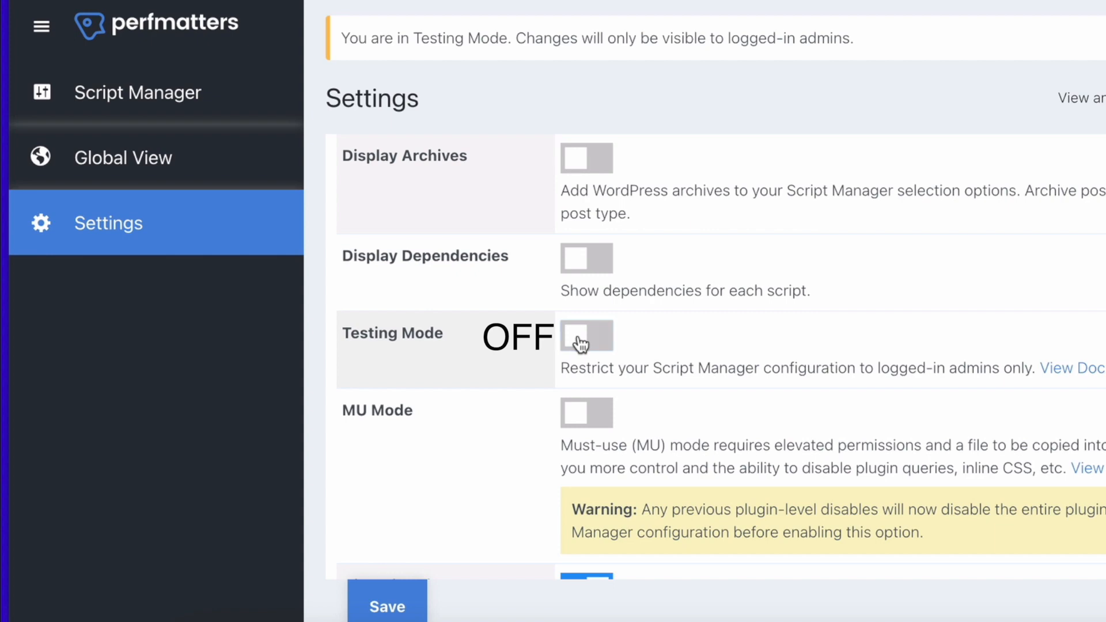
{"action": "left_click", "coordinate": [580, 344]}
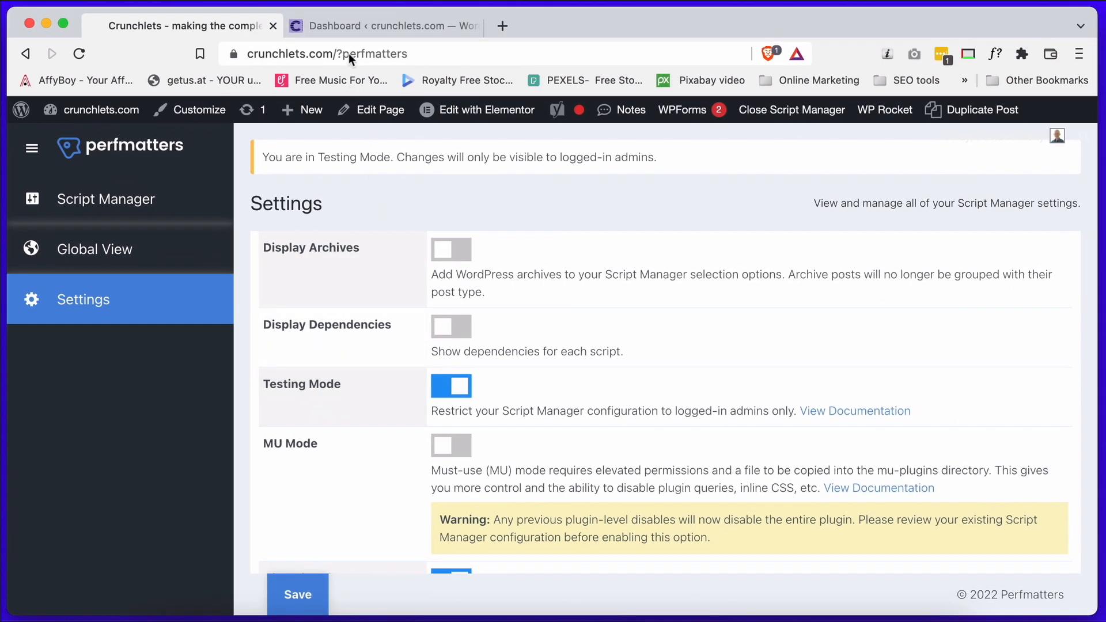
Switch to the WordPress dashboard and open the Perfmatters plugin settings.
{"action": "left_click", "coordinate": [347, 26]}
{"action": "mouse_move", "coordinate": [70, 303]}
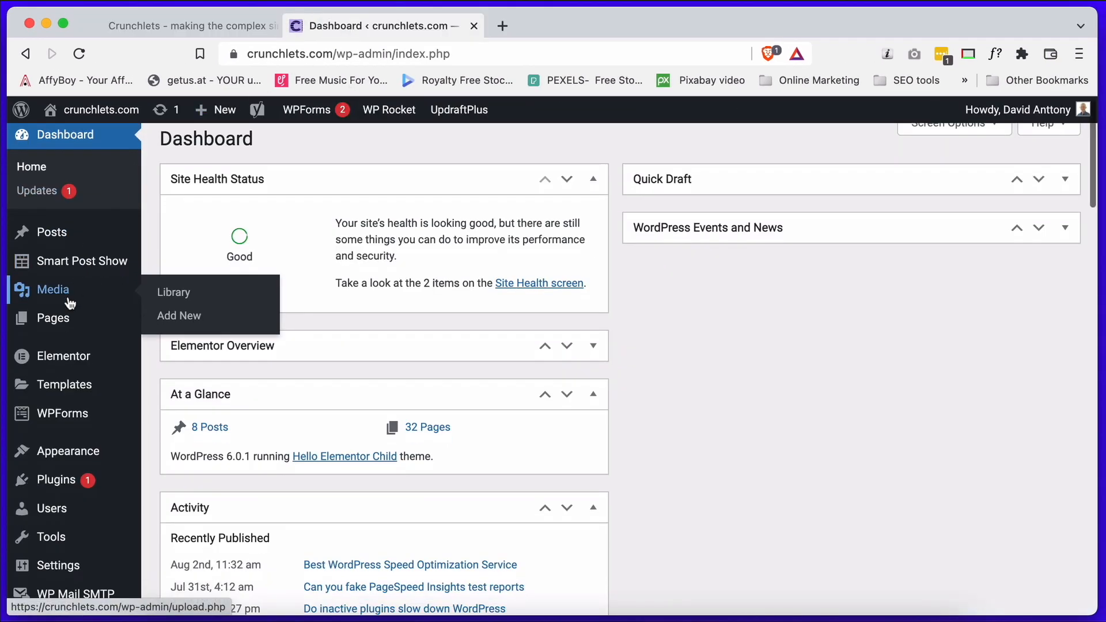
{"action": "scroll", "coordinate": [69, 304], "scroll_direction": "down", "scroll_amount": 3}
{"action": "mouse_move", "coordinate": [60, 495]}
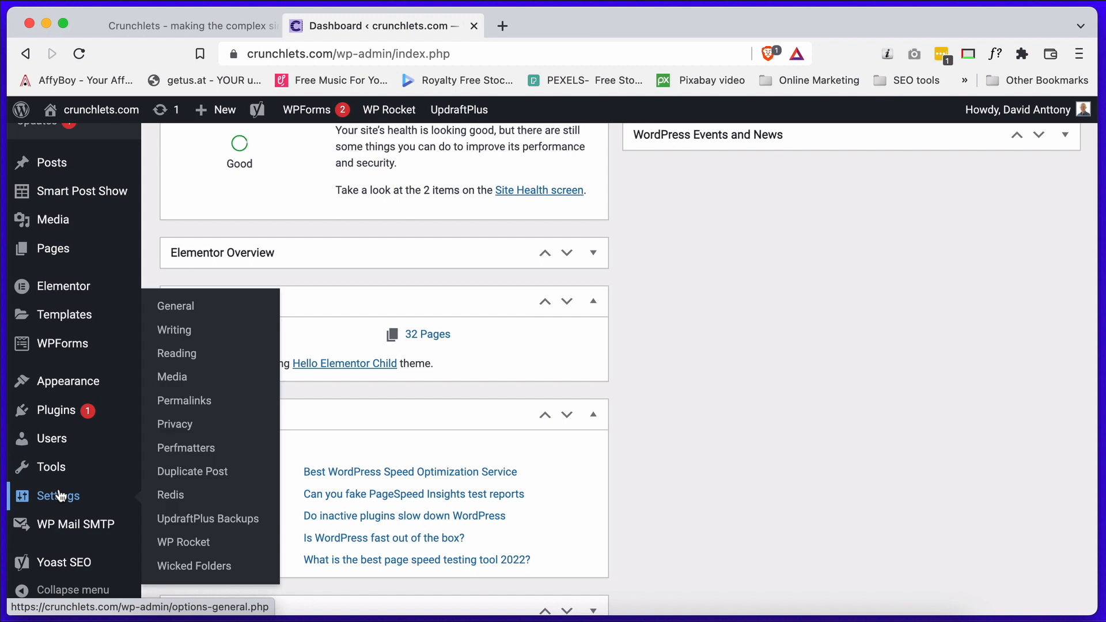
{"action": "left_click", "coordinate": [175, 449]}
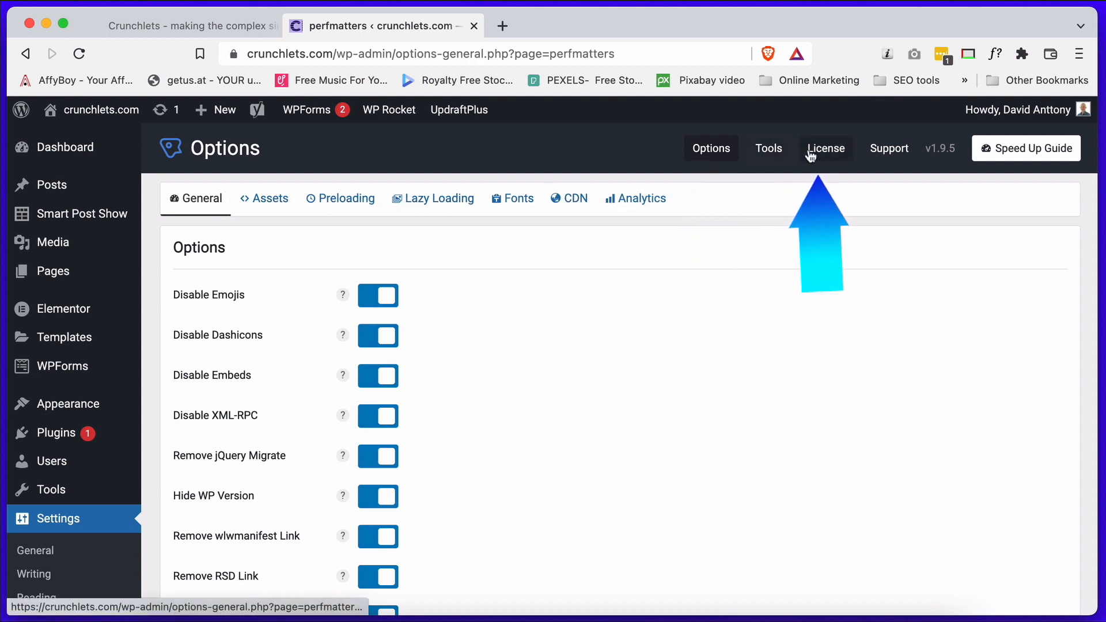
Switch the Disable Emojis option off and on again in the Perfmatters general options.
{"action": "scroll", "coordinate": [581, 325], "scroll_direction": "down", "scroll_amount": 1}
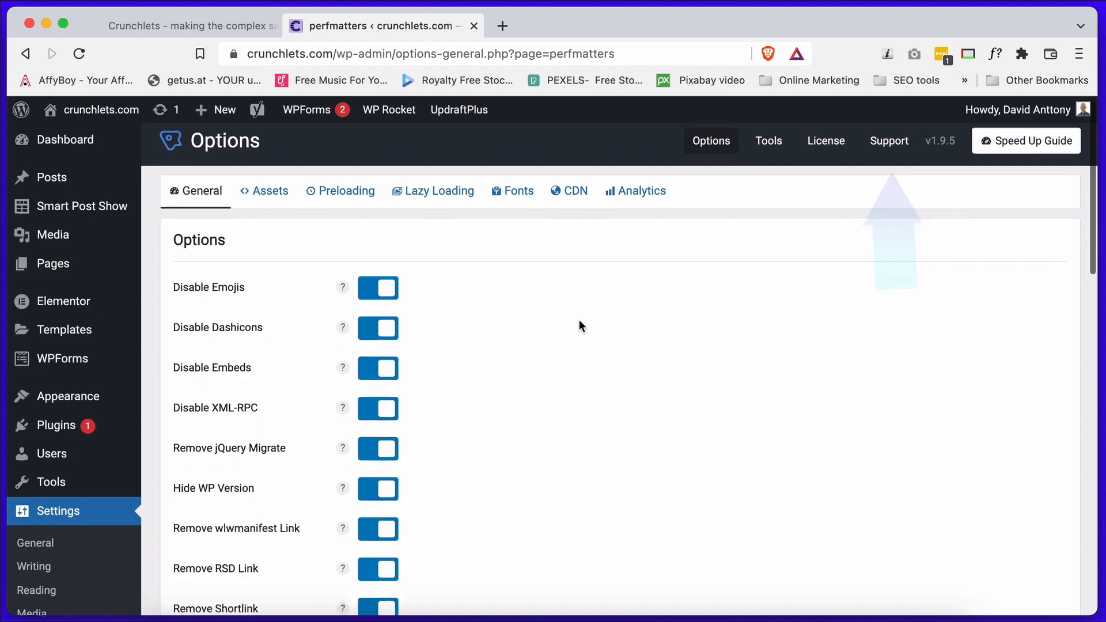
{"action": "scroll", "coordinate": [579, 321], "scroll_direction": "down", "scroll_amount": 3}
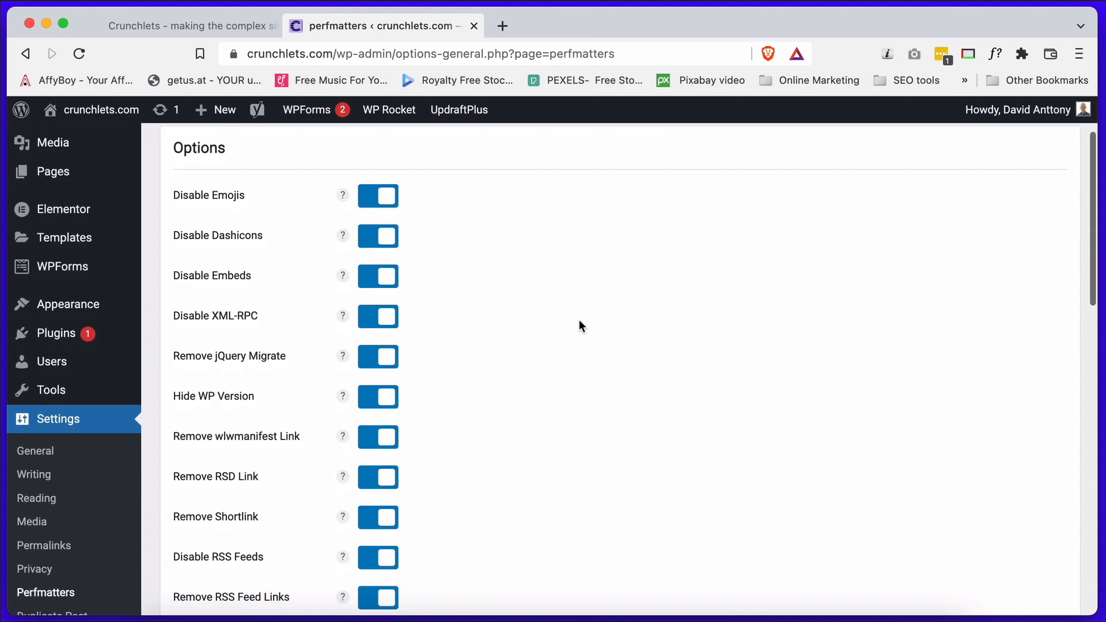
{"action": "left_click", "coordinate": [372, 202]}
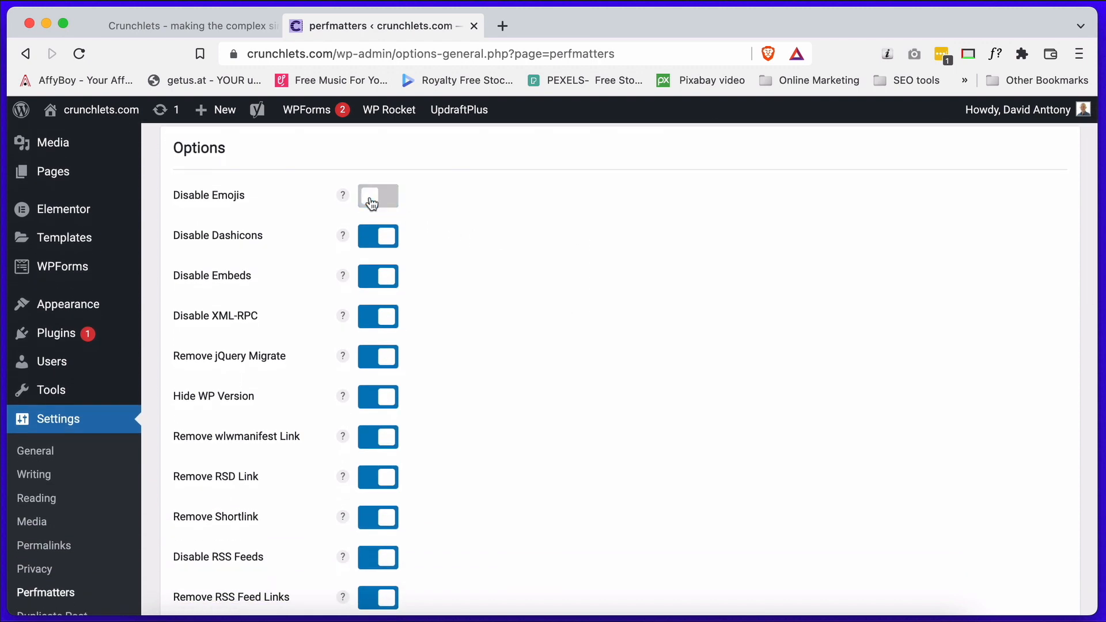
{"action": "left_click", "coordinate": [371, 203]}
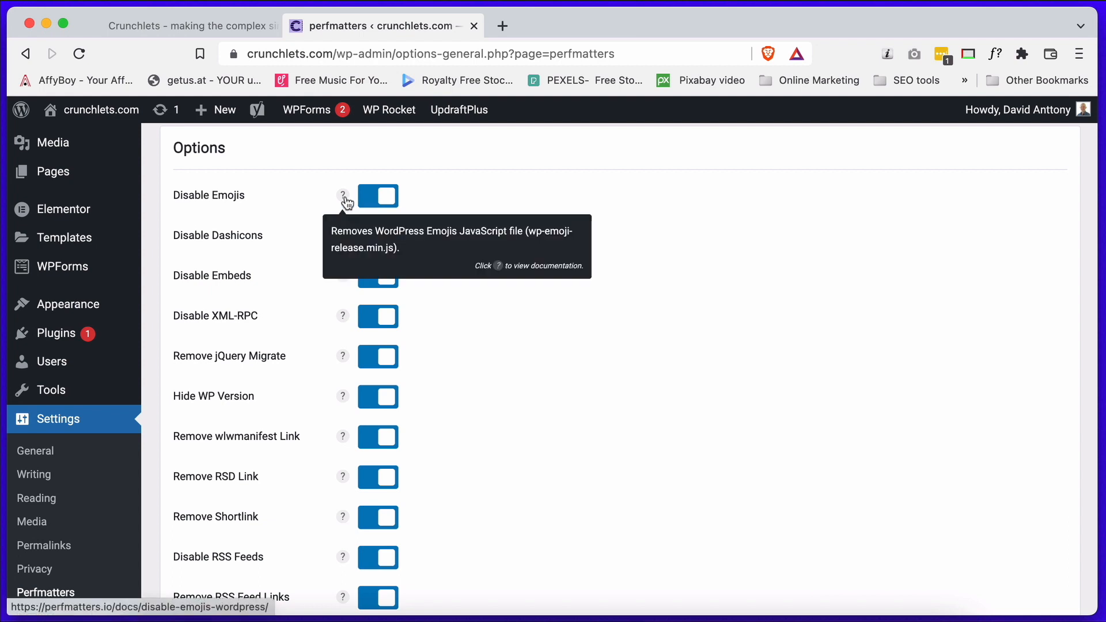
View the help text for Disable Emojis, open its documentation page and close that page.
{"action": "mouse_move", "coordinate": [344, 198]}
{"action": "left_click", "coordinate": [343, 196]}
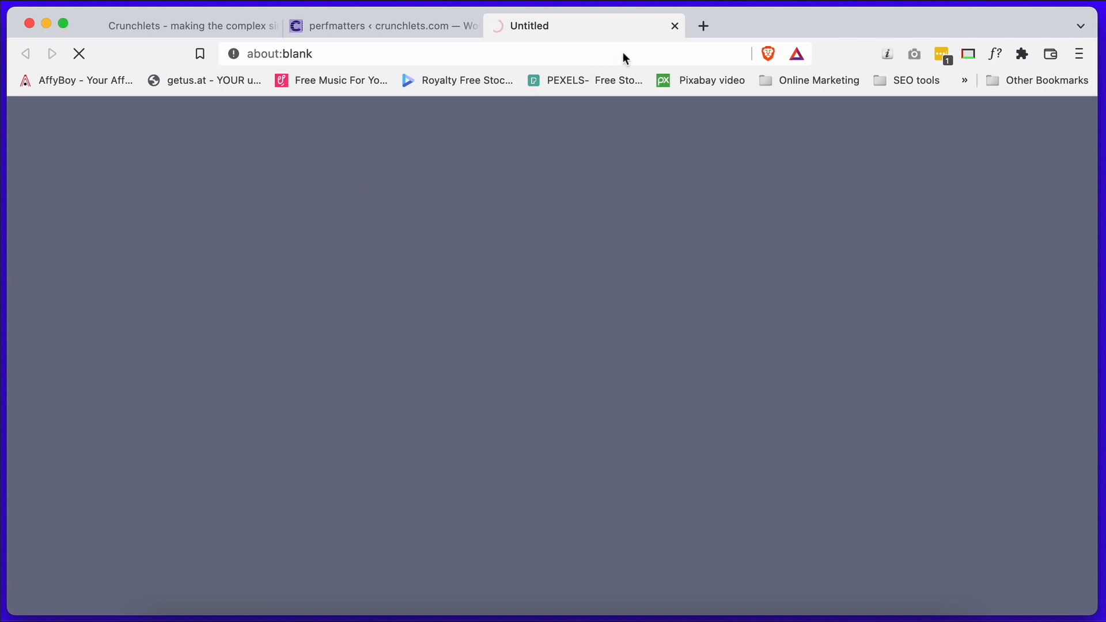
{"action": "left_click", "coordinate": [674, 26]}
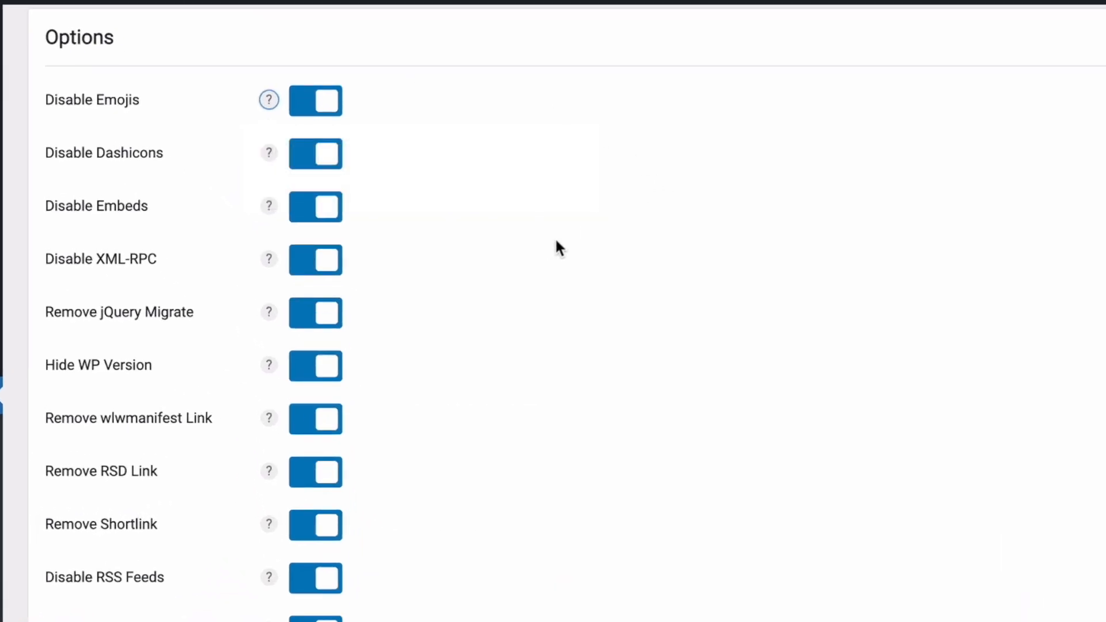
Review the remaining general options, from the disable and remove toggles to the heartbeat, revision, autosave and login URL settings.
{"action": "scroll", "coordinate": [555, 241], "scroll_direction": "down", "scroll_amount": 5}
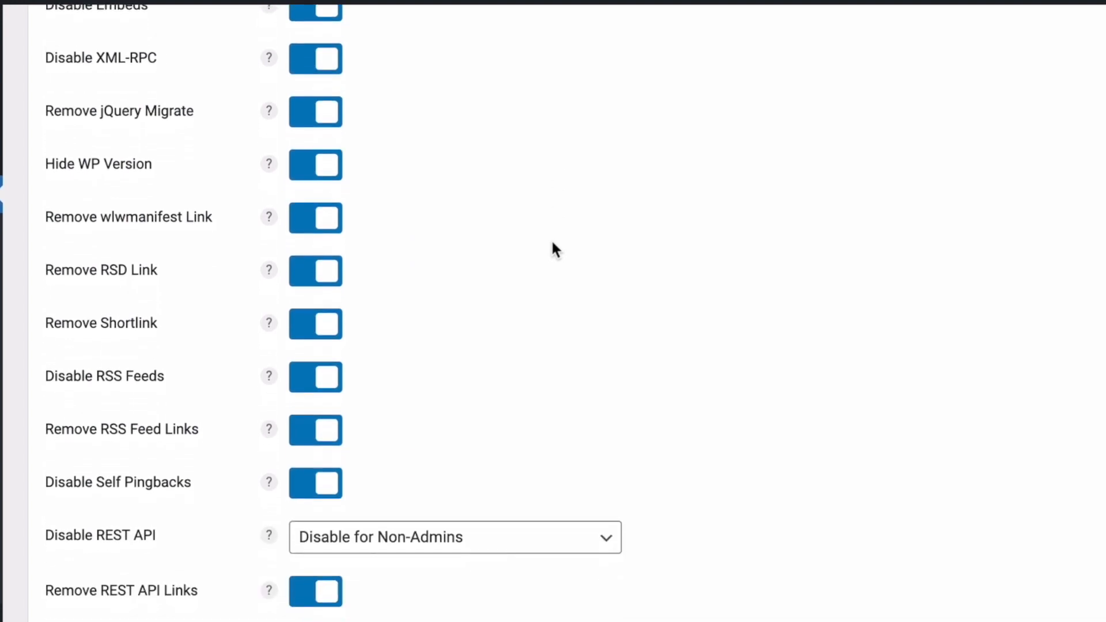
{"action": "scroll", "coordinate": [551, 242], "scroll_direction": "down", "scroll_amount": 4}
{"action": "scroll", "coordinate": [552, 243], "scroll_direction": "down", "scroll_amount": 4}
{"action": "scroll", "coordinate": [552, 242], "scroll_direction": "down", "scroll_amount": 2}
{"action": "scroll", "coordinate": [551, 244], "scroll_direction": "down", "scroll_amount": 2}
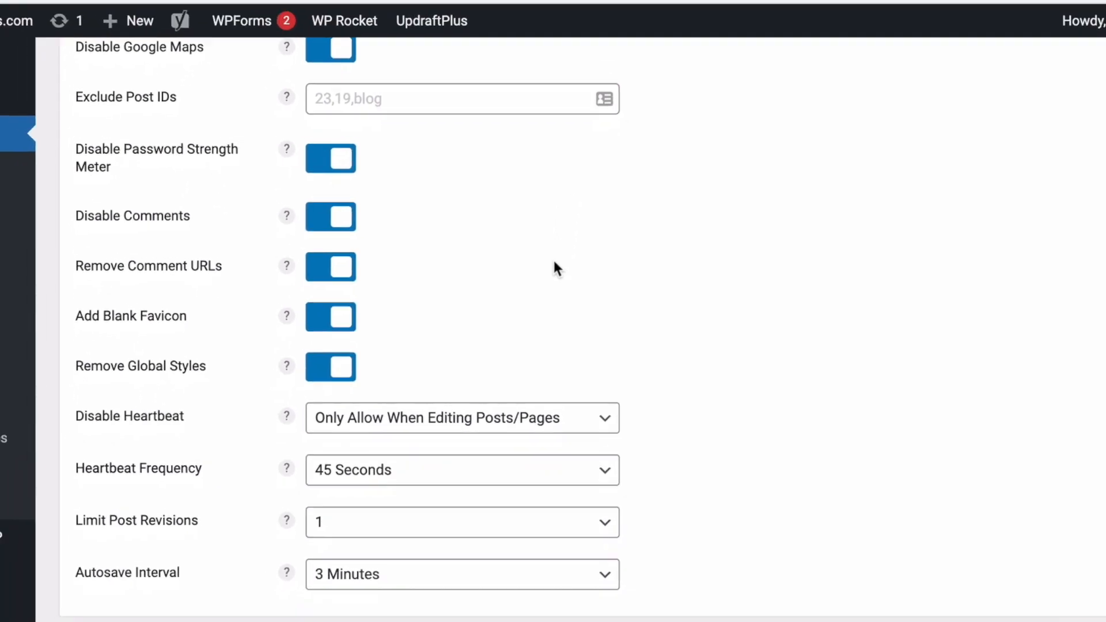
{"action": "scroll", "coordinate": [554, 271], "scroll_direction": "down", "scroll_amount": 5}
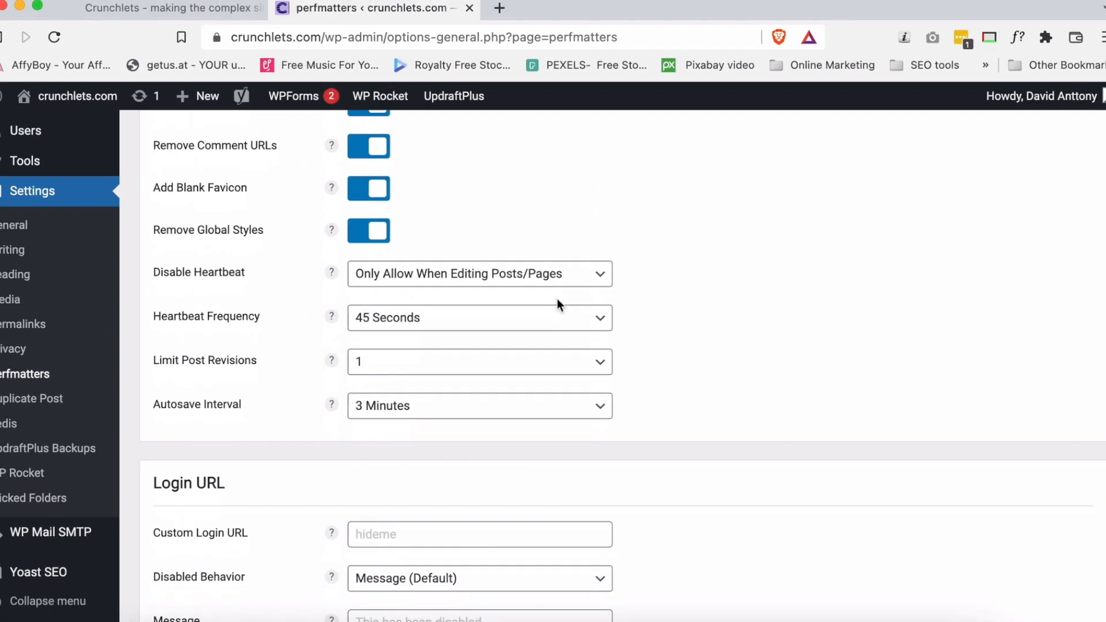
{"action": "scroll", "coordinate": [558, 299], "scroll_direction": "down", "scroll_amount": 2}
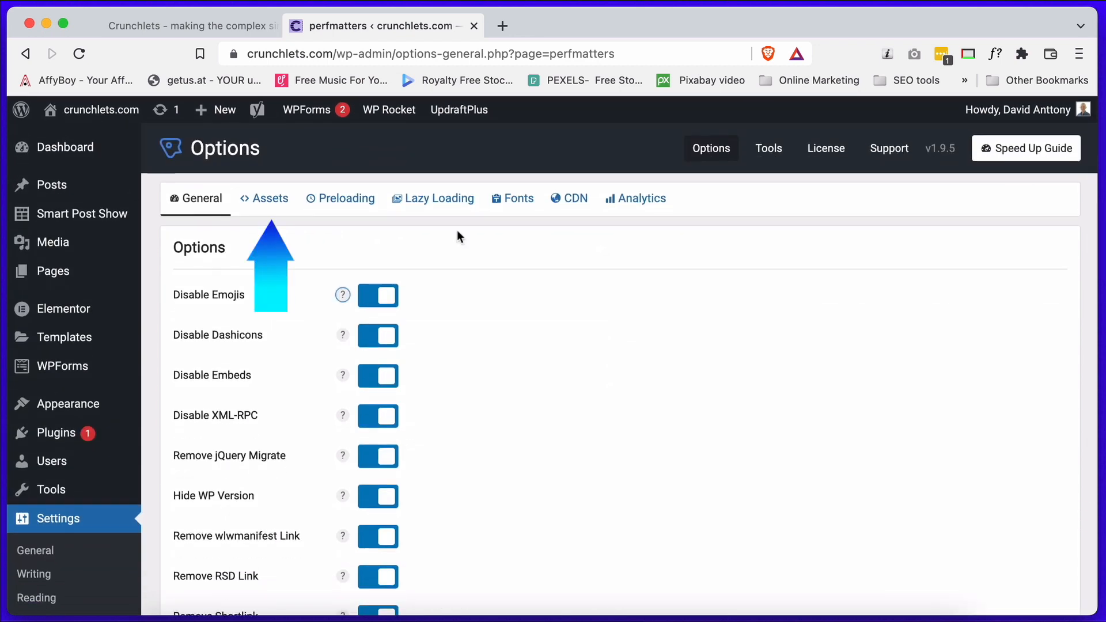
Turn off the Script Manager in the Perfmatters assets options and switch to the site's front end to check its admin bar.
{"action": "left_click", "coordinate": [279, 201]}
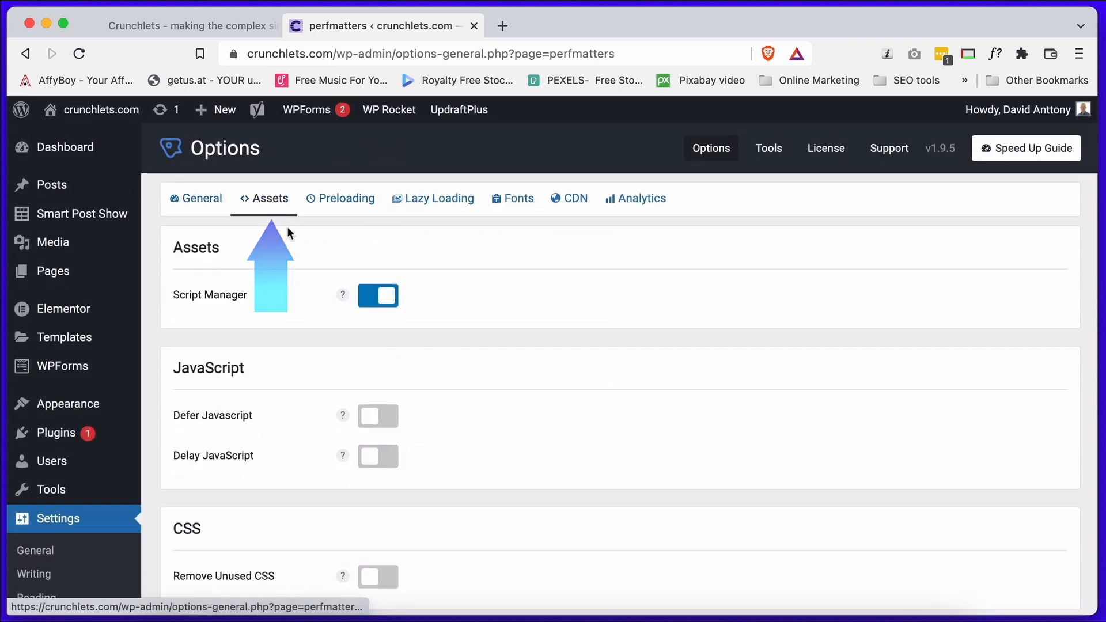
{"action": "left_click", "coordinate": [371, 300]}
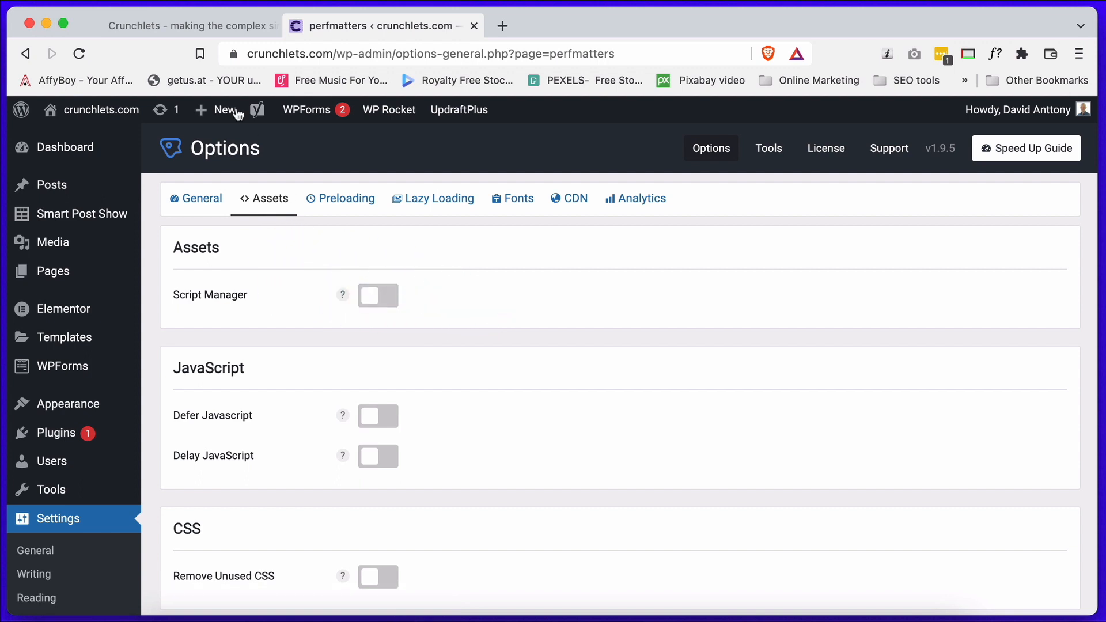
{"action": "left_click", "coordinate": [202, 35]}
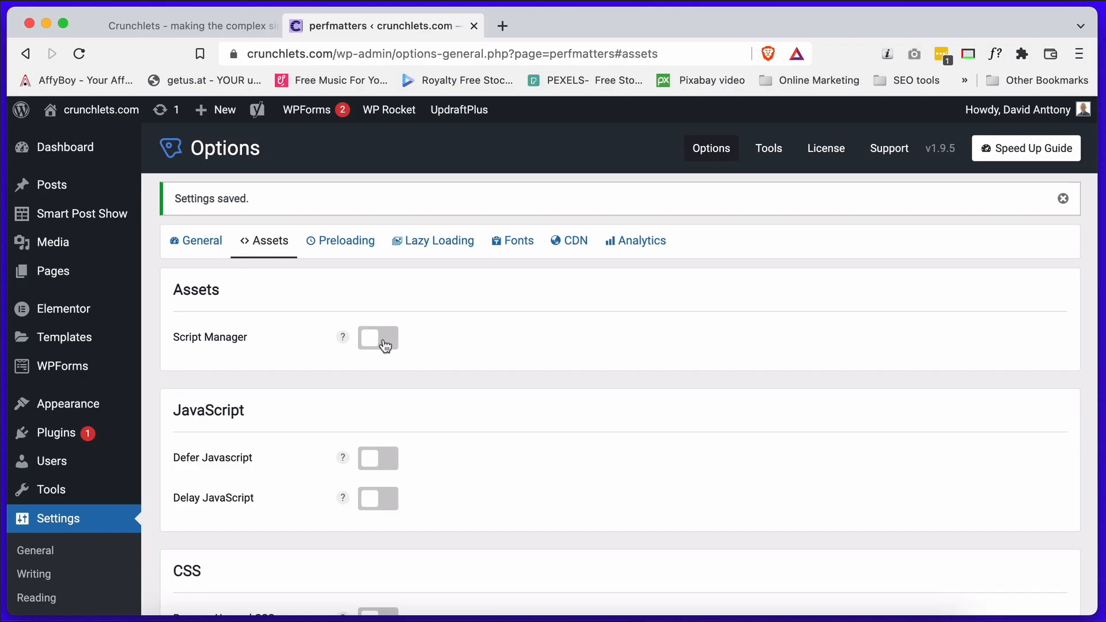
Turn the Script Manager back on in the Perfmatters assets options and save the changes.
{"action": "left_click", "coordinate": [385, 341]}
{"action": "scroll", "coordinate": [322, 432], "scroll_direction": "down", "scroll_amount": 15}
{"action": "left_click", "coordinate": [213, 548]}
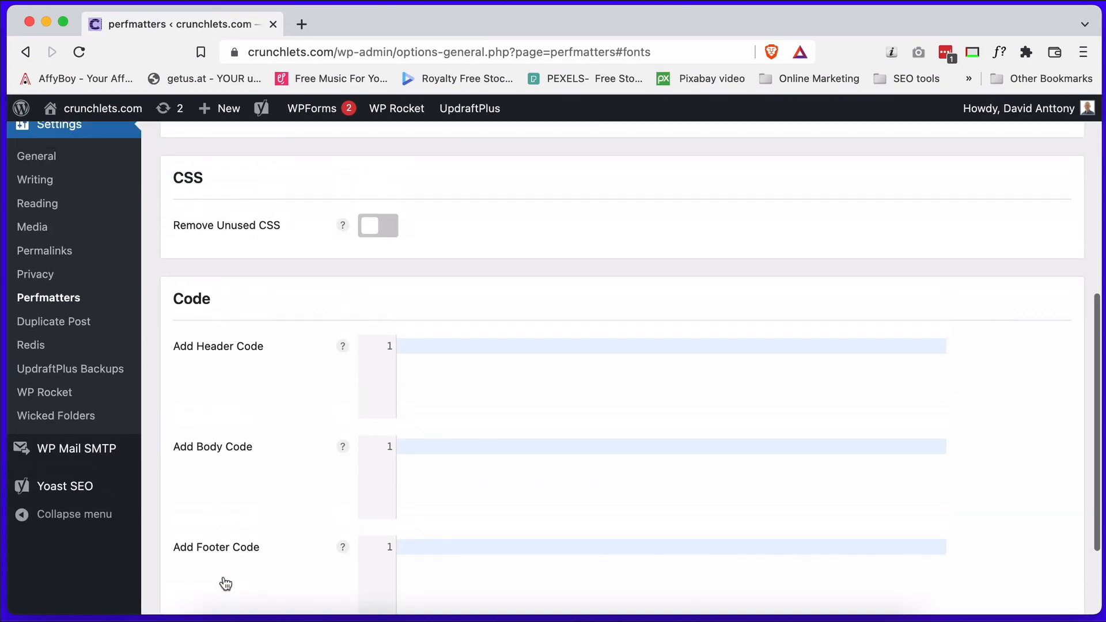
{"action": "scroll", "coordinate": [223, 576], "scroll_direction": "up", "scroll_amount": 10}
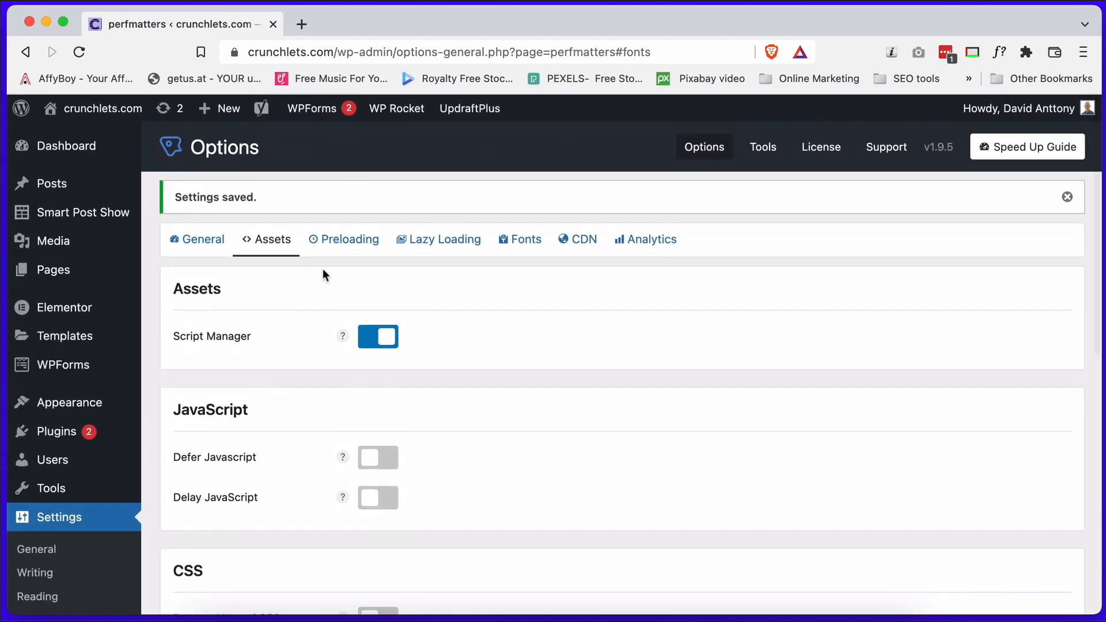
Look through the Preloading, Lazy Loading, Fonts and CDN options of Perfmatters.
{"action": "left_click", "coordinate": [353, 245]}
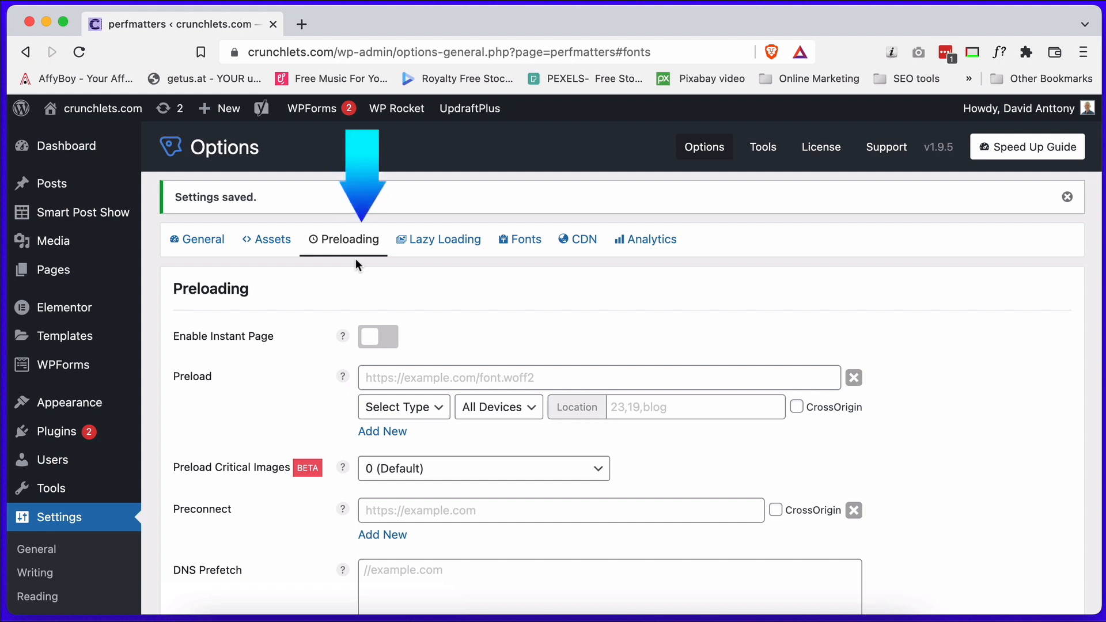
{"action": "left_click", "coordinate": [461, 256]}
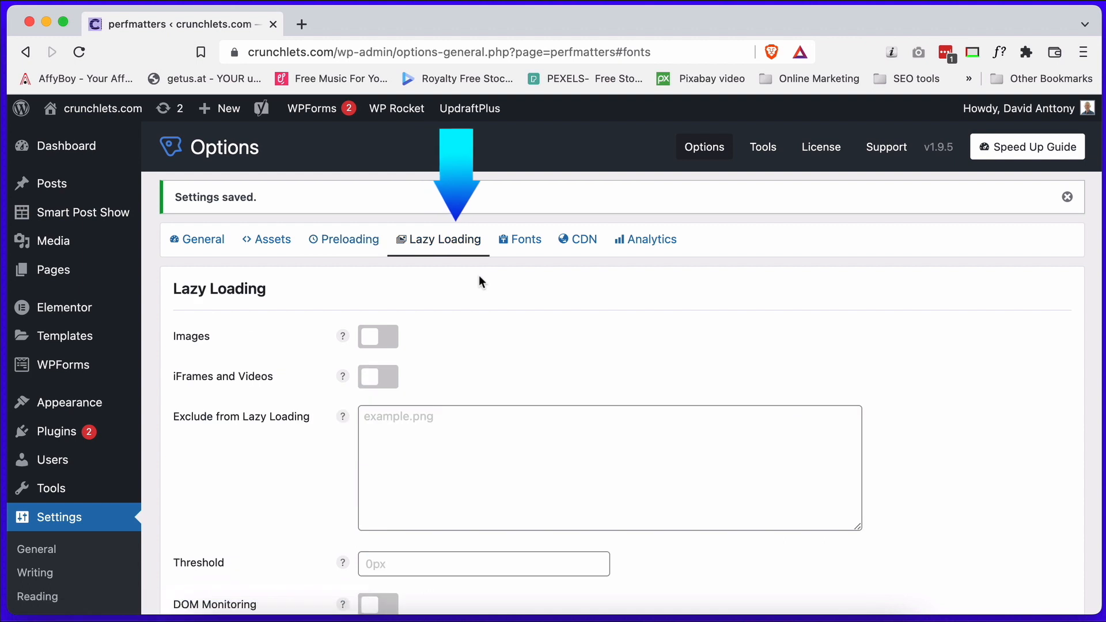
{"action": "left_click", "coordinate": [517, 241]}
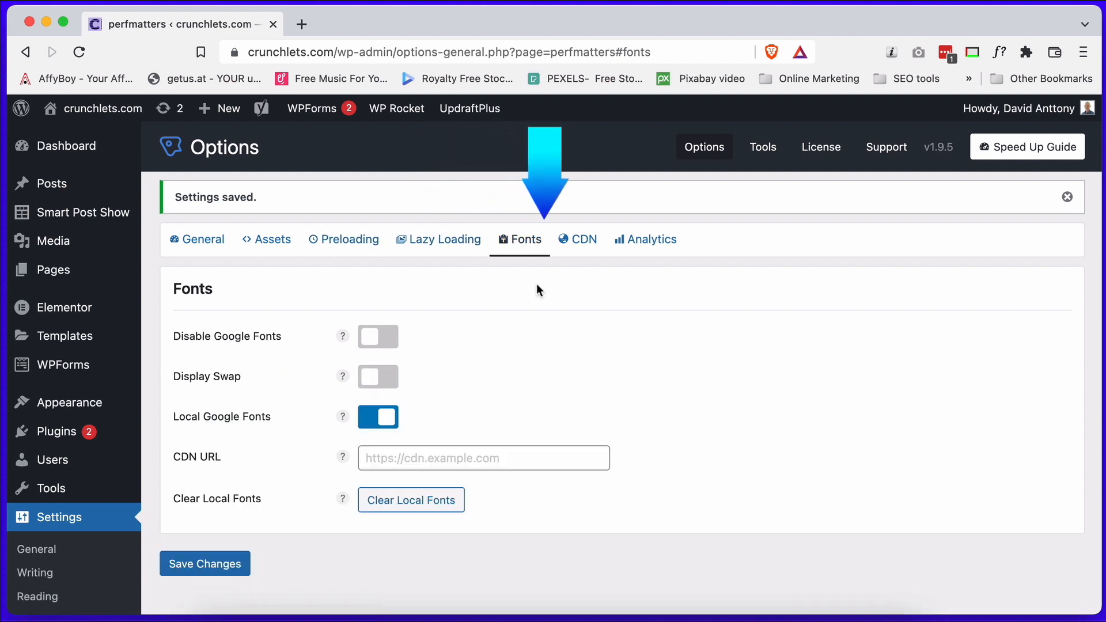
{"action": "left_click", "coordinate": [579, 242]}
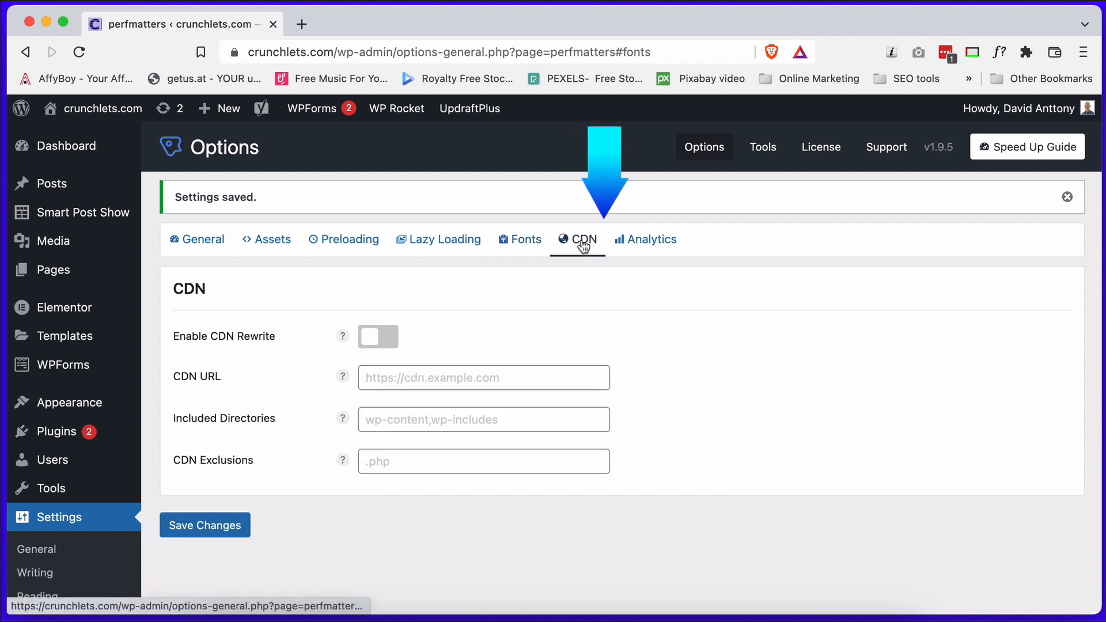